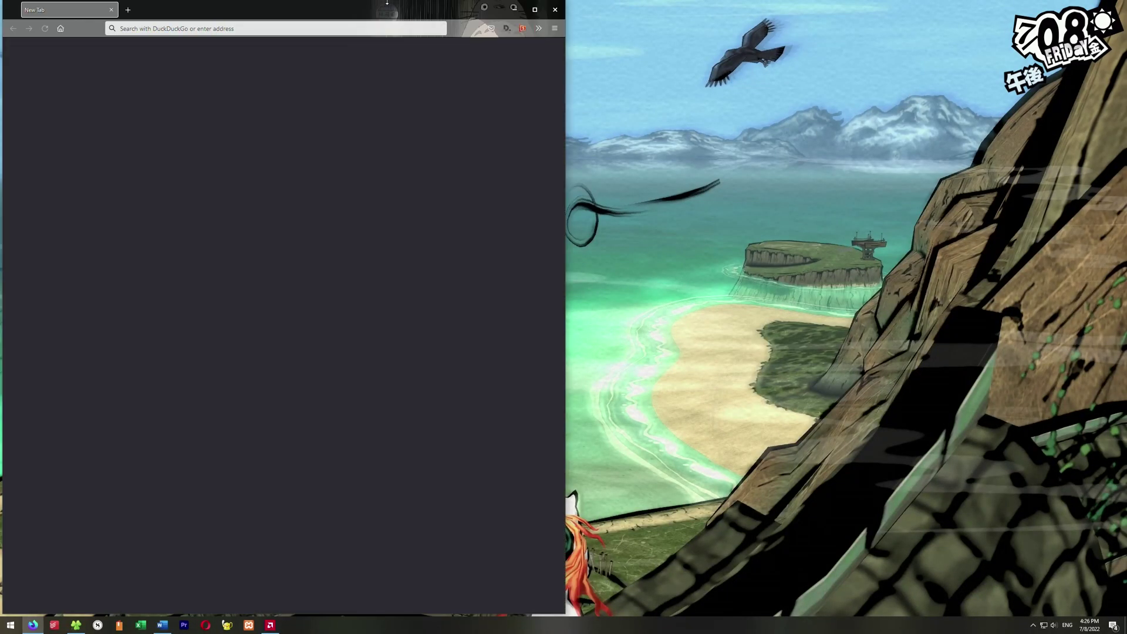
type("https://github.com/Modorganizer2/modorganizer/releases")
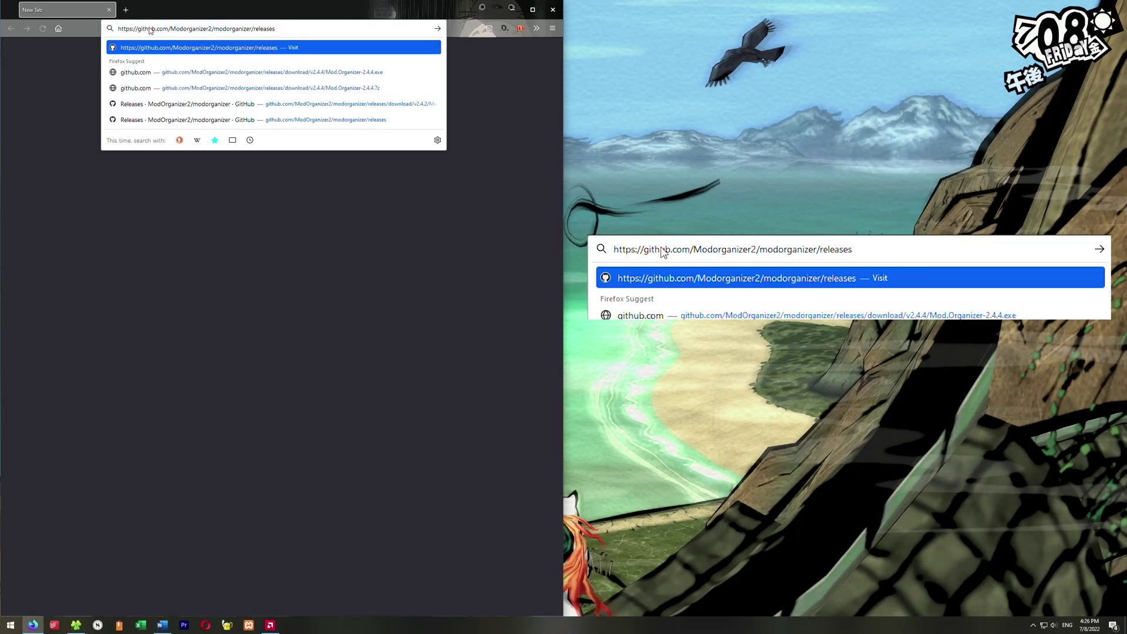
key("Return")
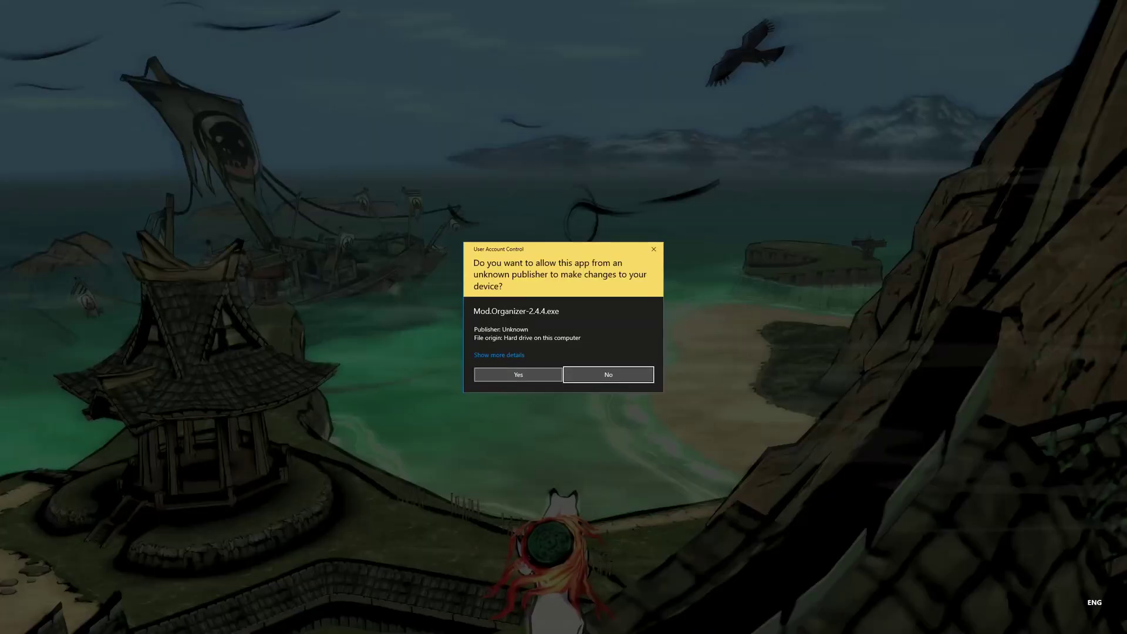
left_click(524, 379)
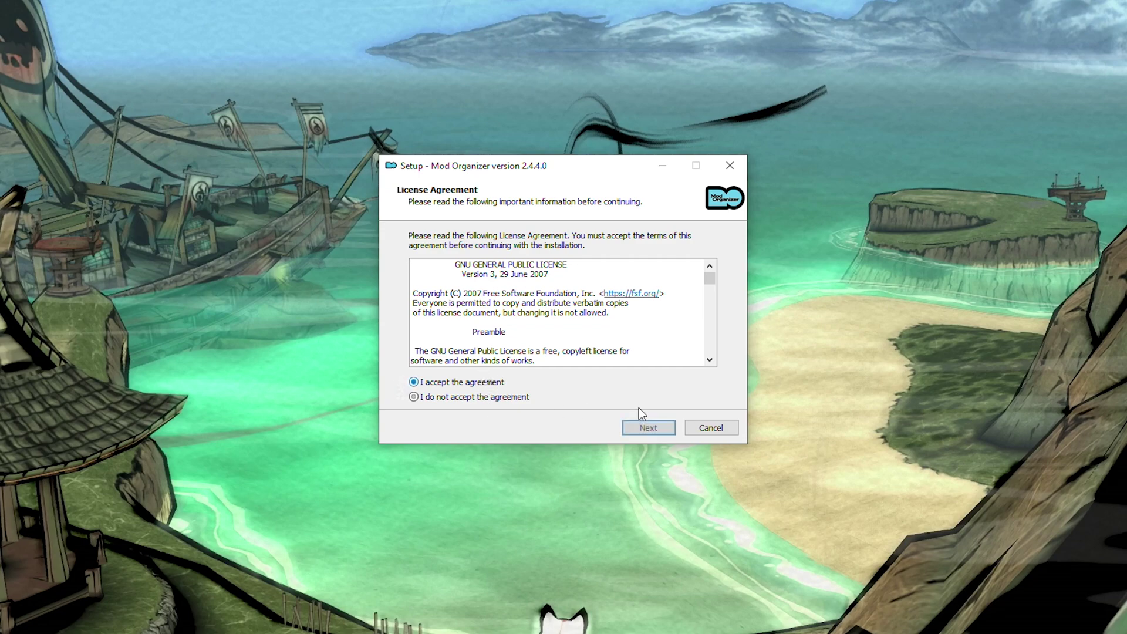
left_click(648, 427)
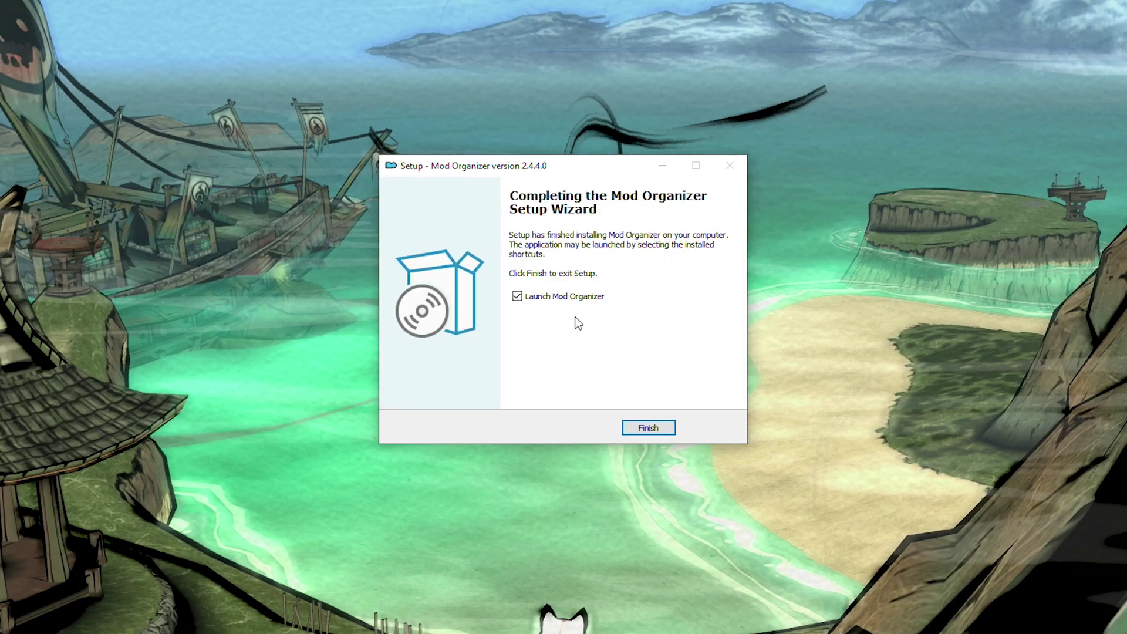
left_click(648, 427)
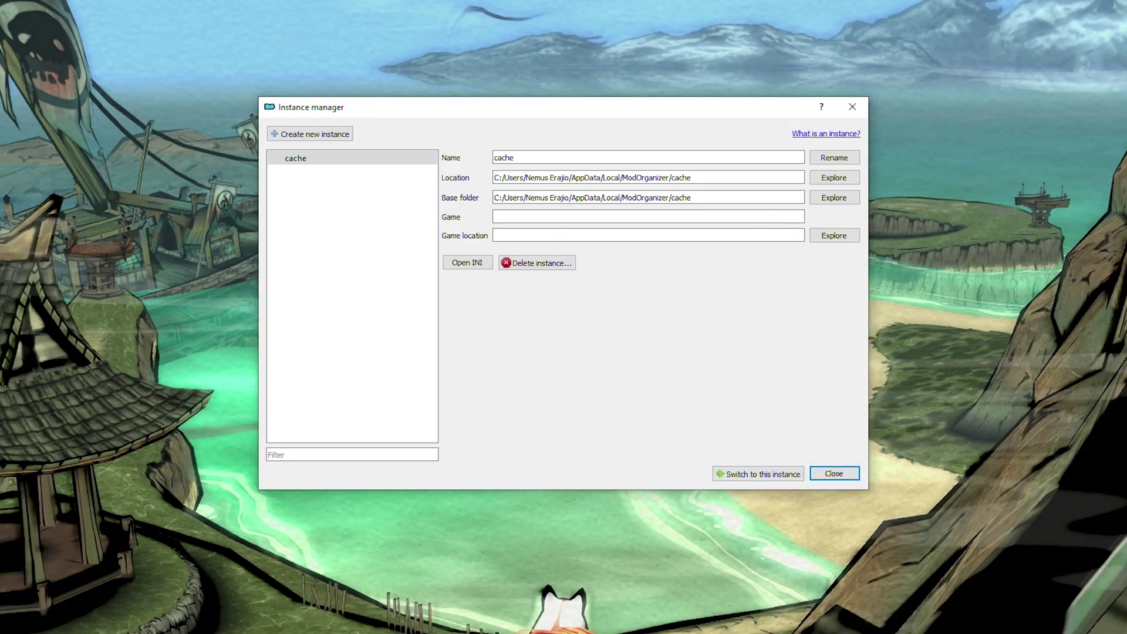
Step: Create and launch a portable instance for Skyrim Special Edition with its data stored in D:\Shinra Video Game Archives\m02
left_click(345, 141)
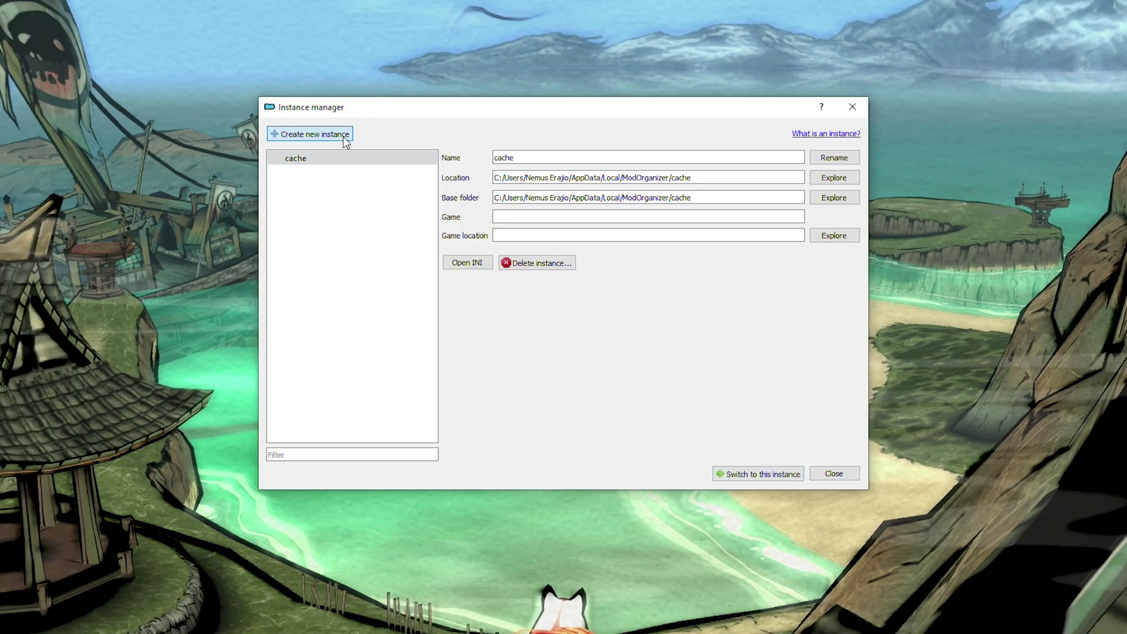
left_click(646, 440)
left_click(540, 330)
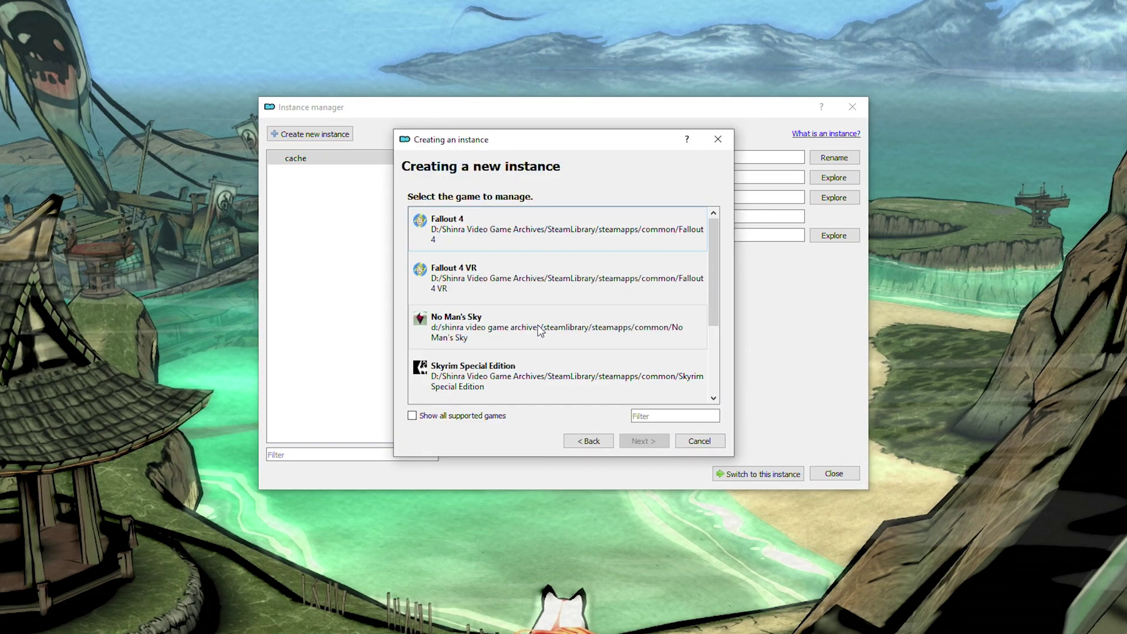
scroll(478, 372, "down", 1)
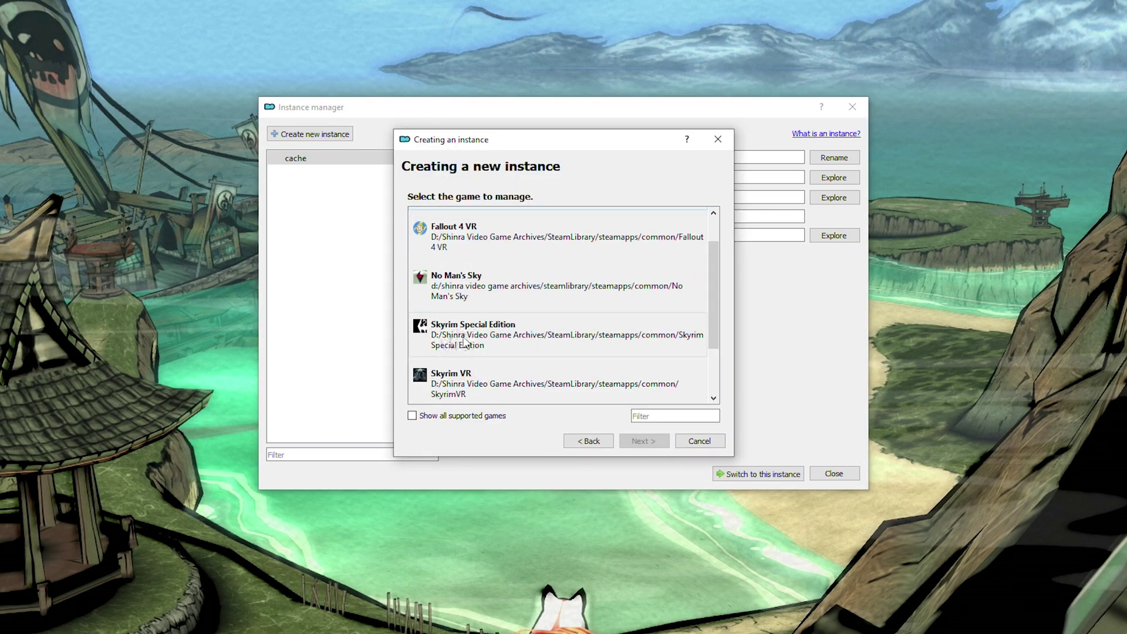
left_click(463, 342)
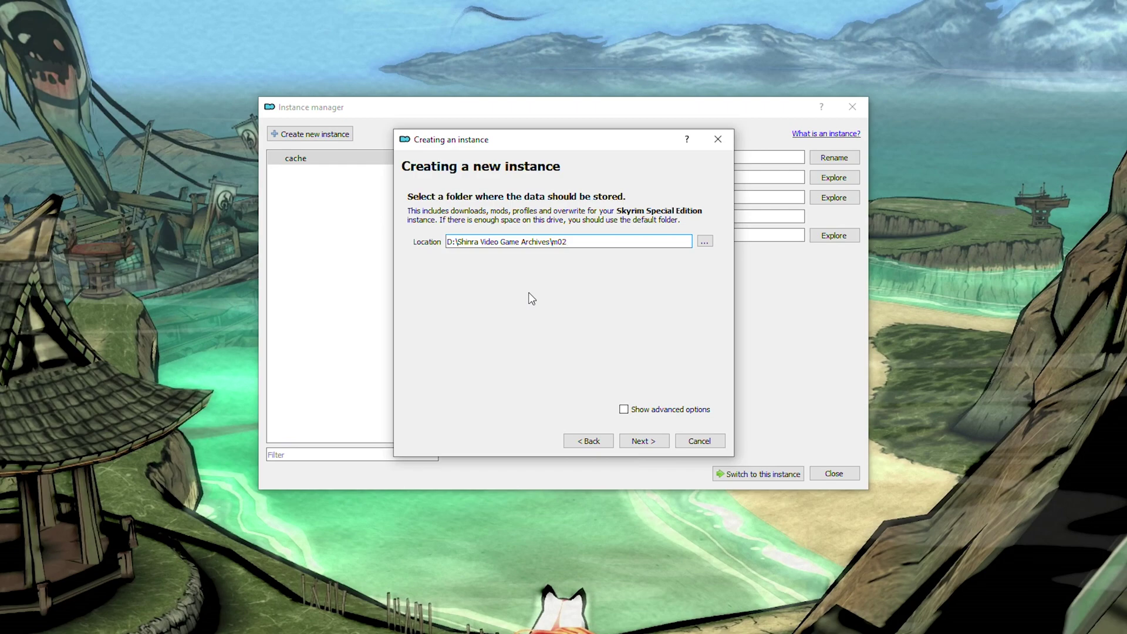
left_click(649, 443)
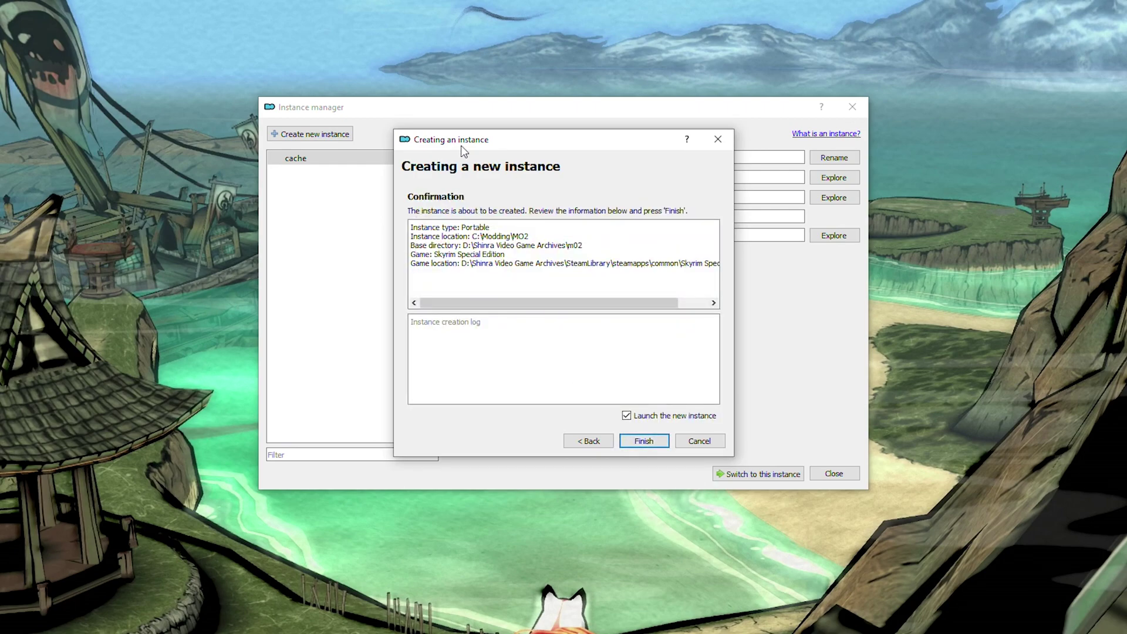
left_click(644, 441)
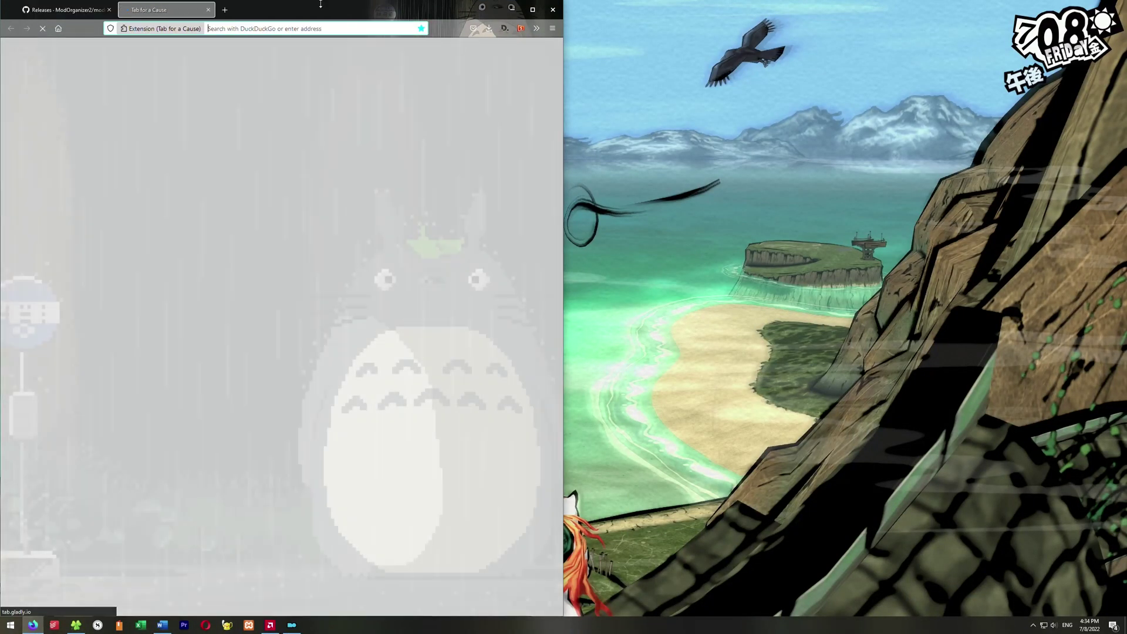
Step: Open nexusmods.com/skyrimspecialedition/mods/32444 in the browser and download All in one (Anniversary Edition) through the mod manager, allowing ModOrganizer.exe to run
key("ctrl+v")
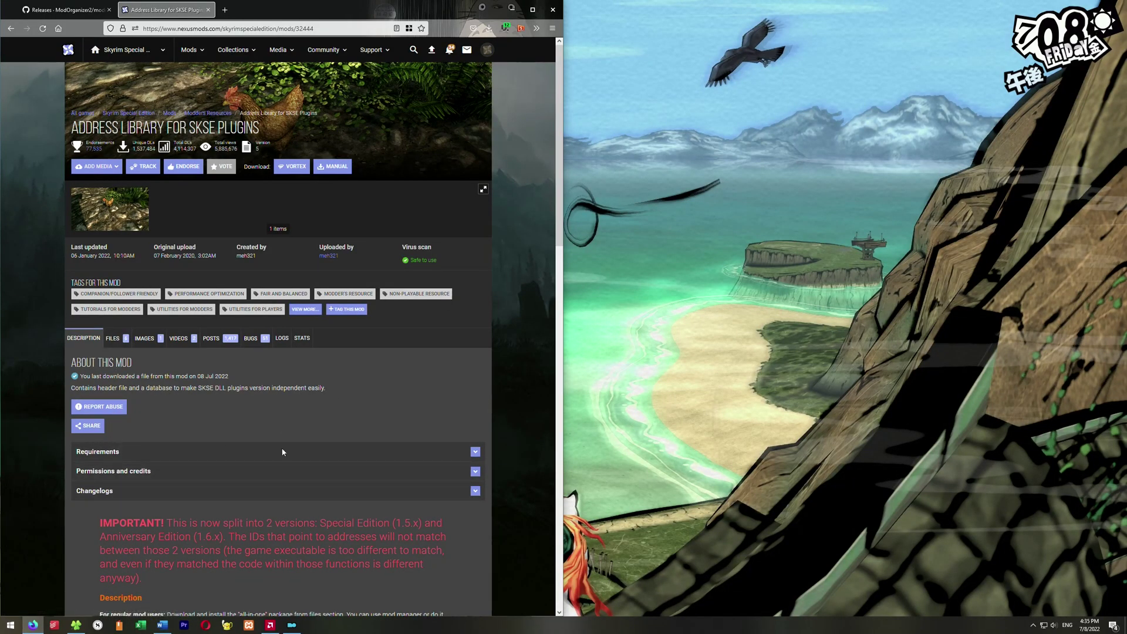
left_click(113, 338)
scroll(176, 388, "down", 3)
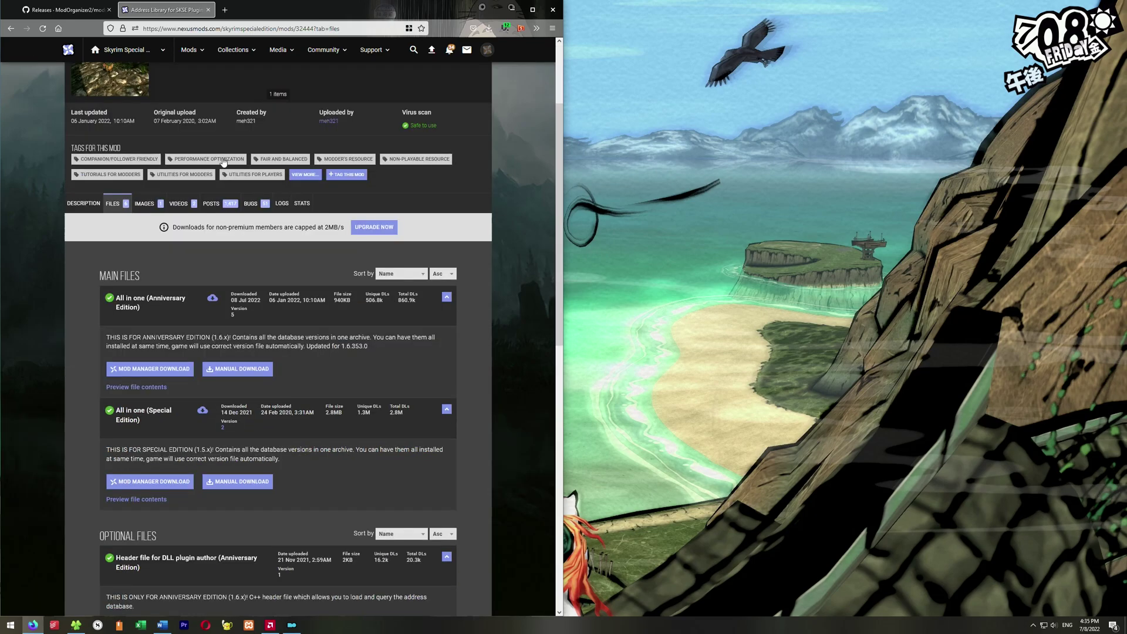
left_click(171, 372)
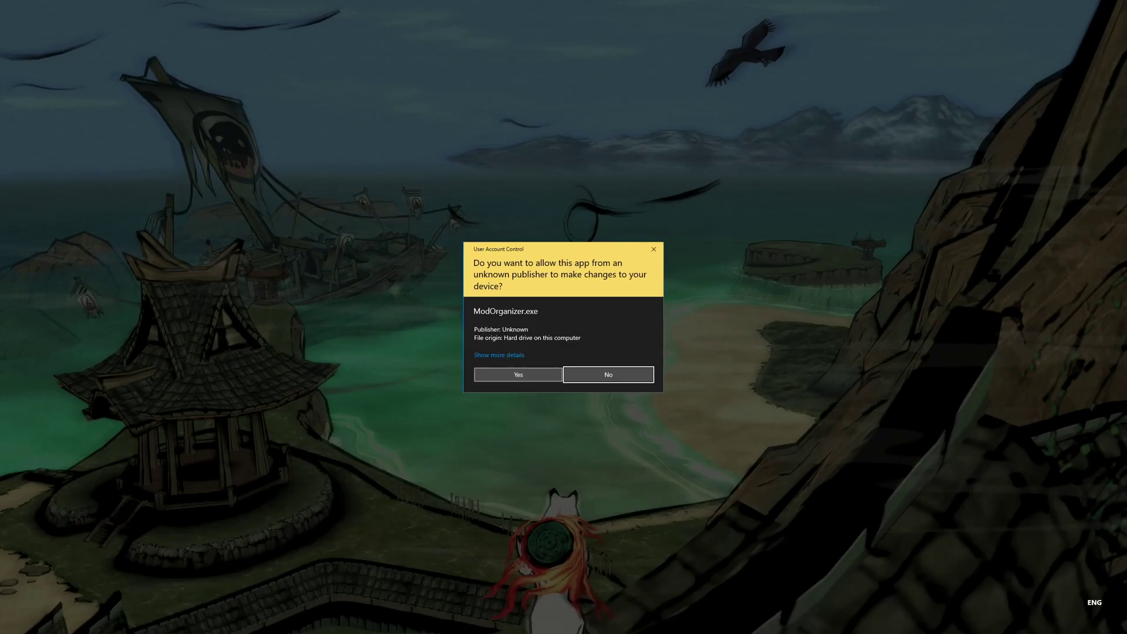
left_click(518, 373)
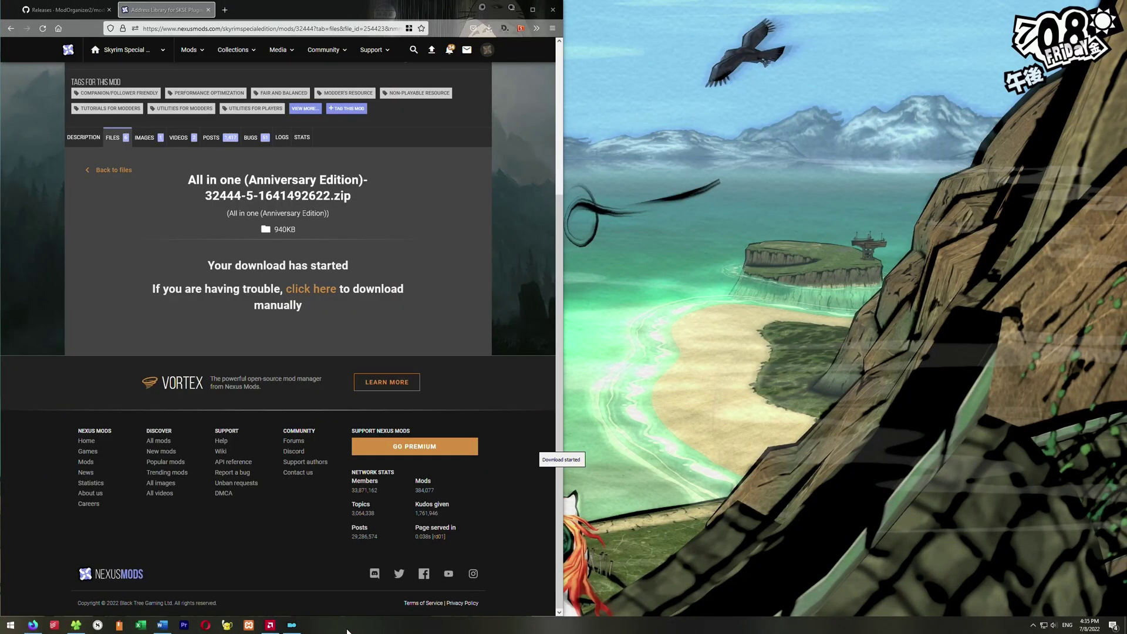
Step: Switch to Mod Organizer, install the downloaded Address Library for SKSE Plugins archive and enable the mod
left_click(513, 9)
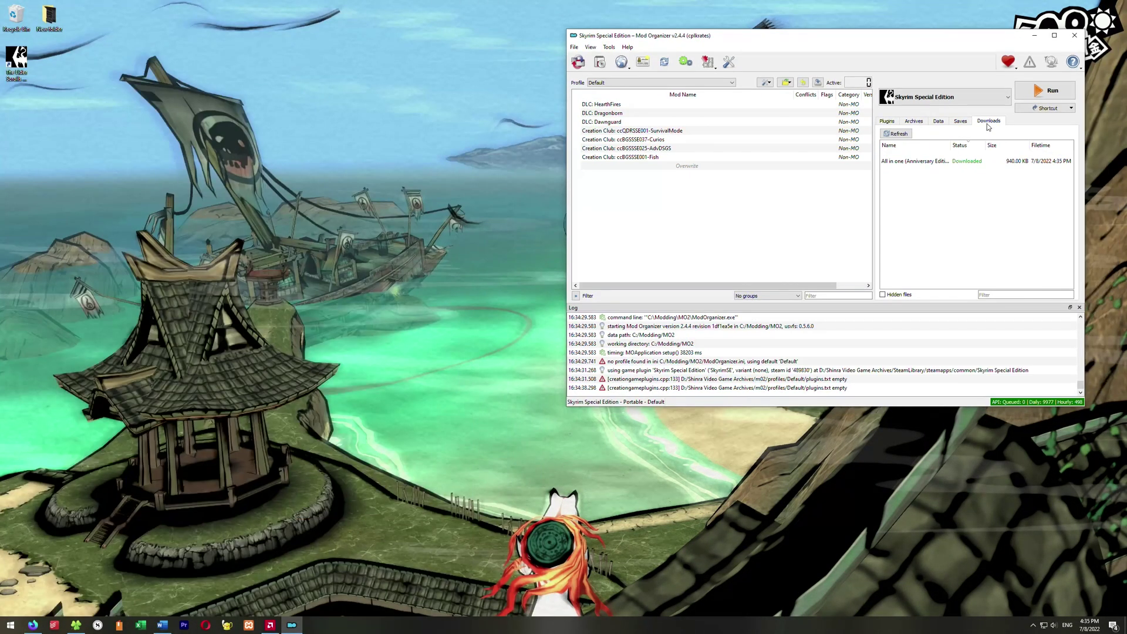
right_click(920, 164)
left_click(957, 176)
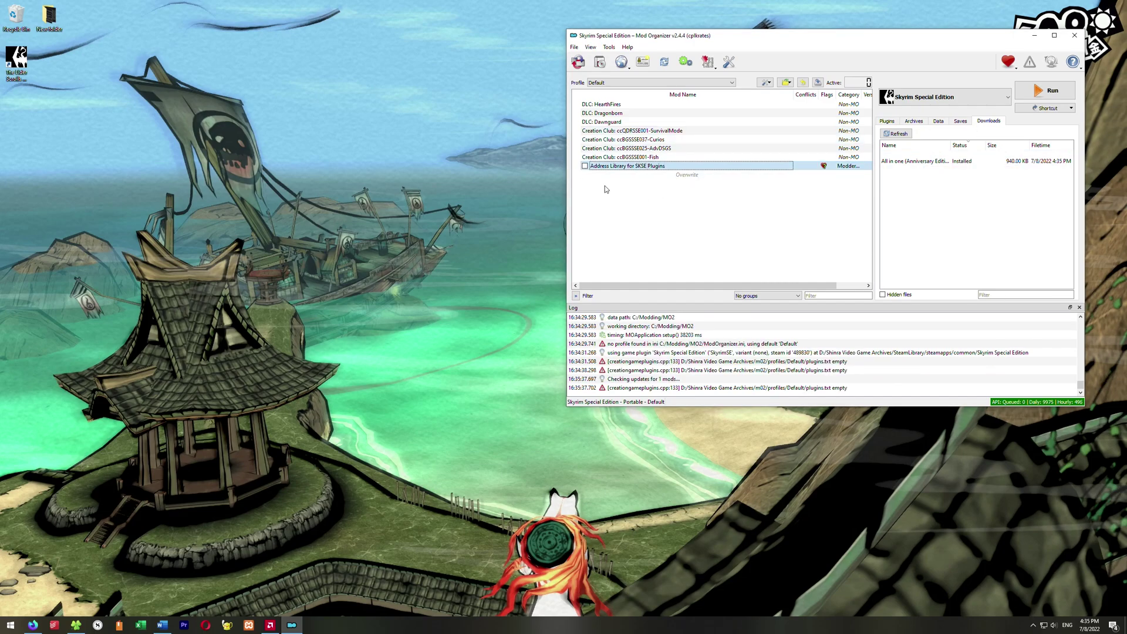
left_click(584, 166)
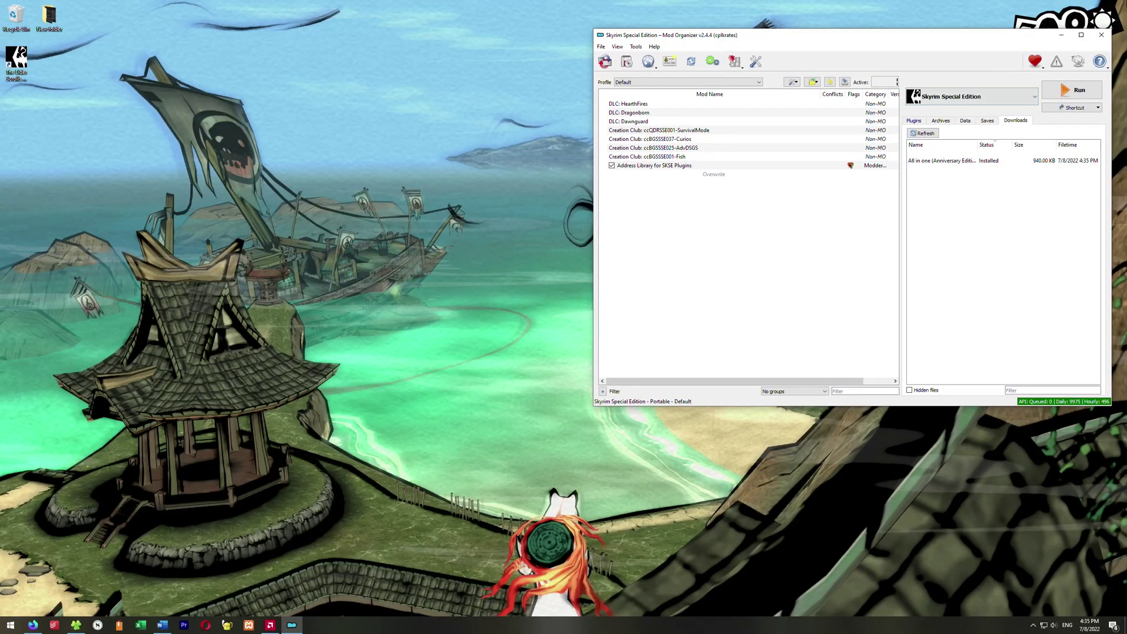
Step: Switch to the browser, open nexusmods.com/skyrimspecialedition/mods/69993 in a new window and download the Skyrim Together Reborn main file through the mod manager
left_click(1061, 34)
left_click(33, 624)
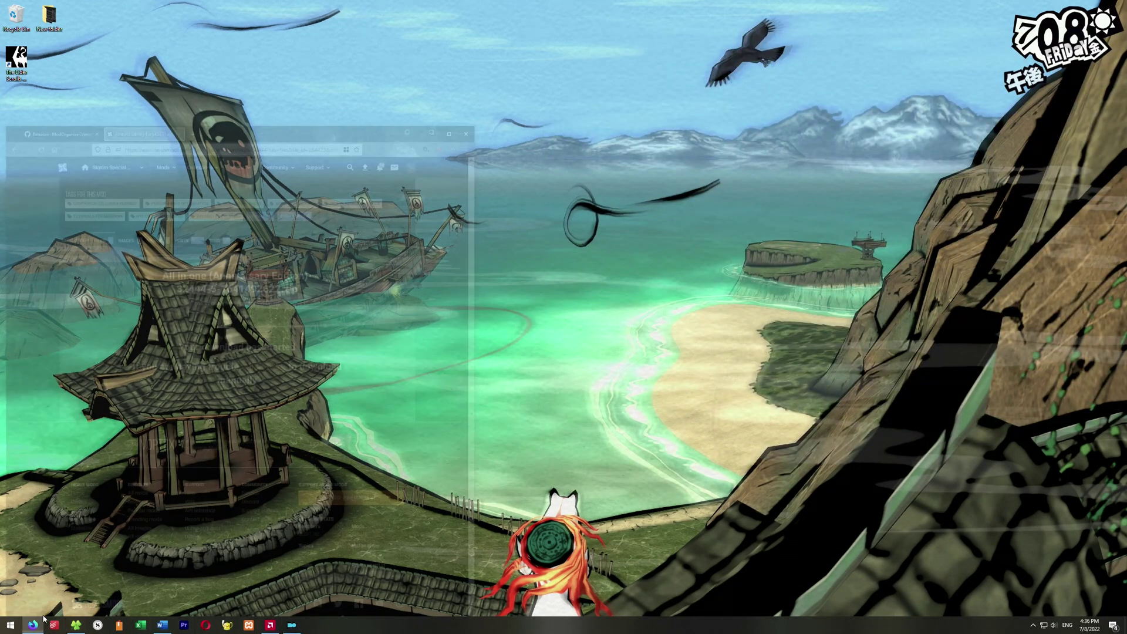
left_click(198, 27)
key("ctrl+n")
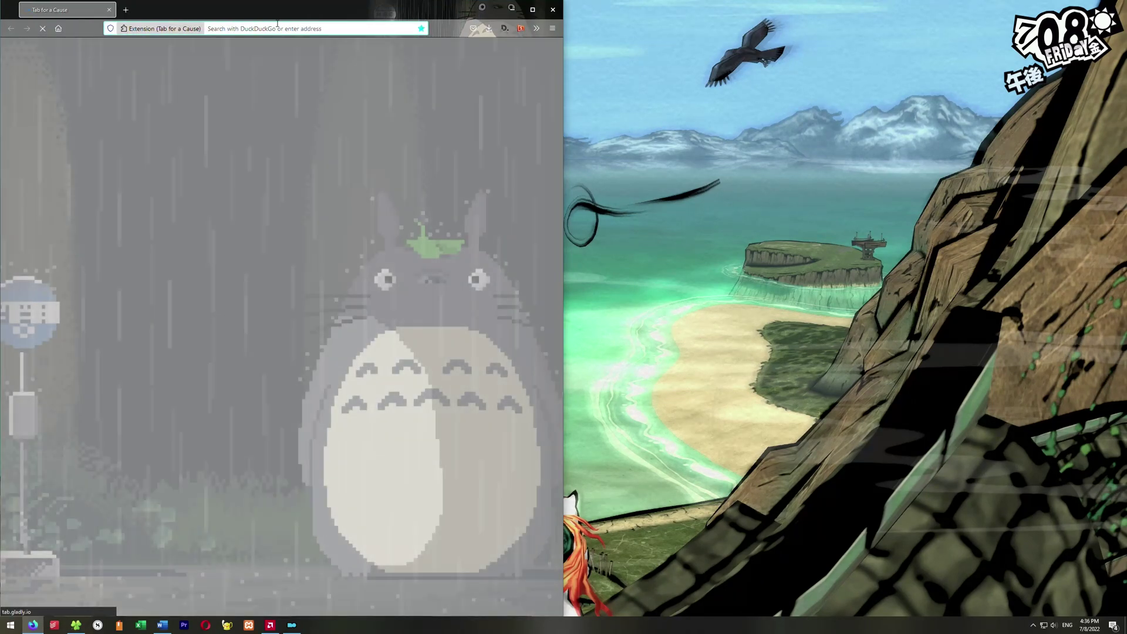
key("ctrl+v")
key("Return")
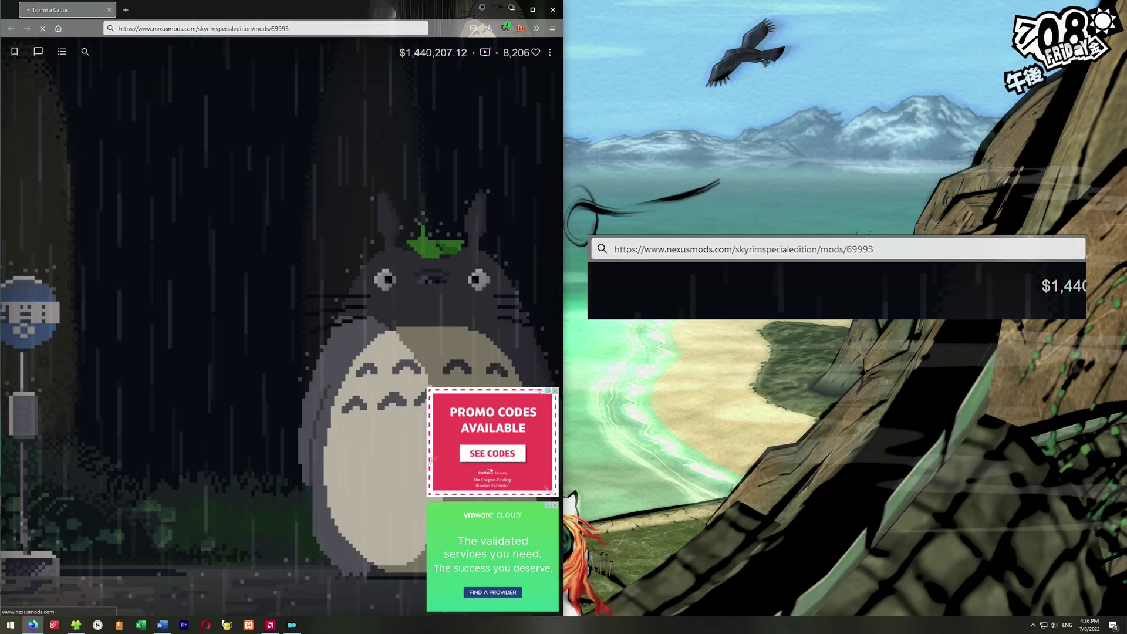
left_click(125, 324)
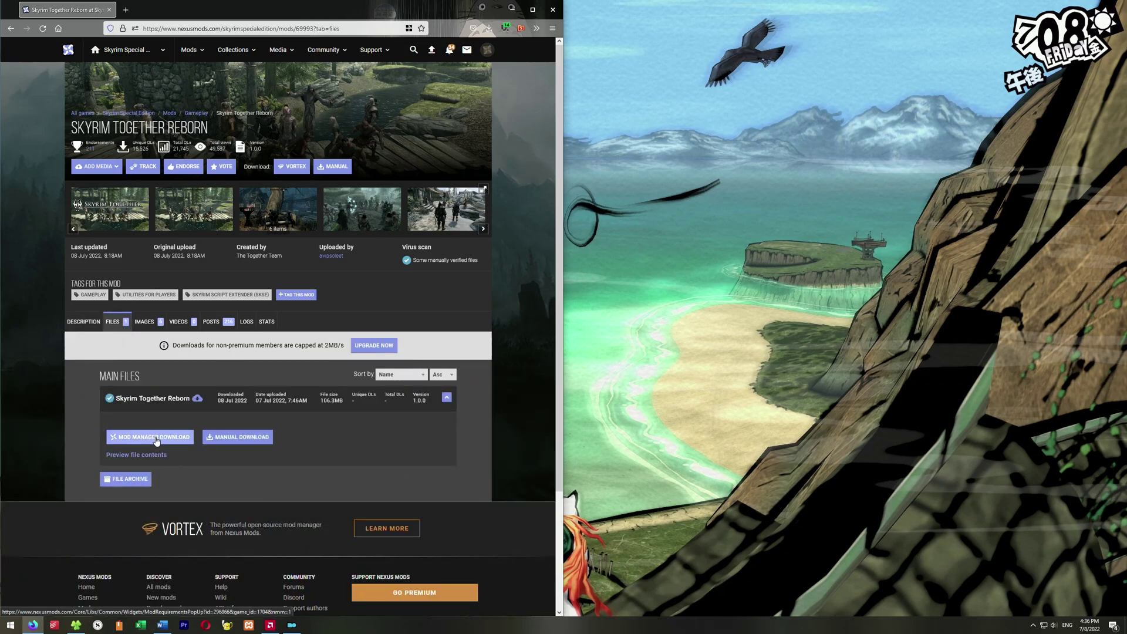
left_click(156, 438)
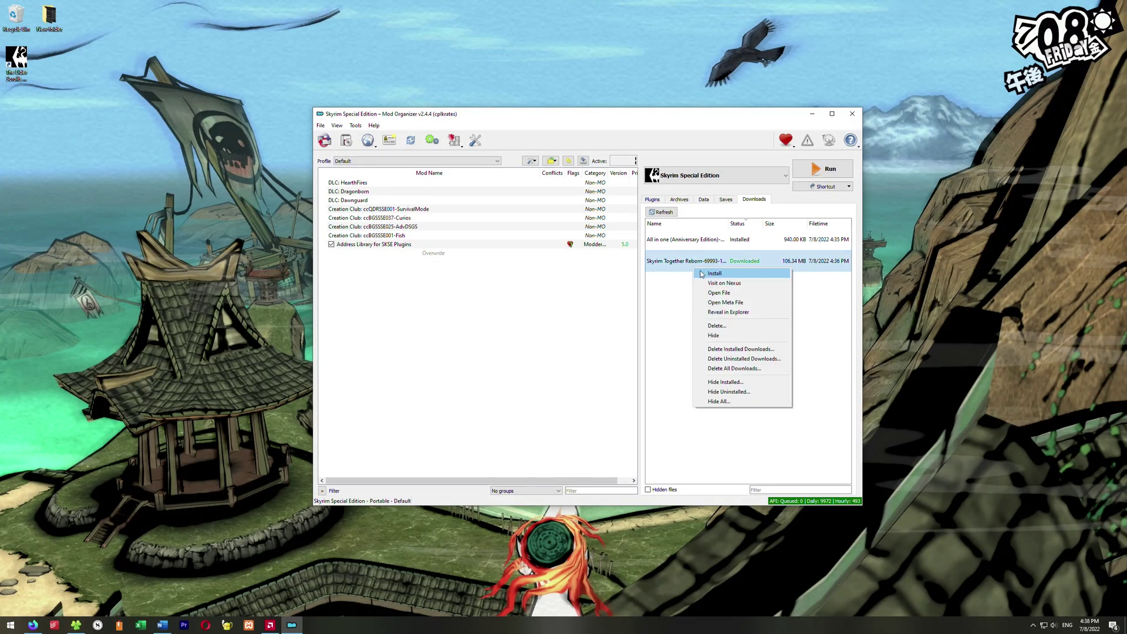
Step: Install the Skyrim Together Reborn download in Mod Organizer under its suggested name, ignoring the directory layout warning
left_click(713, 273)
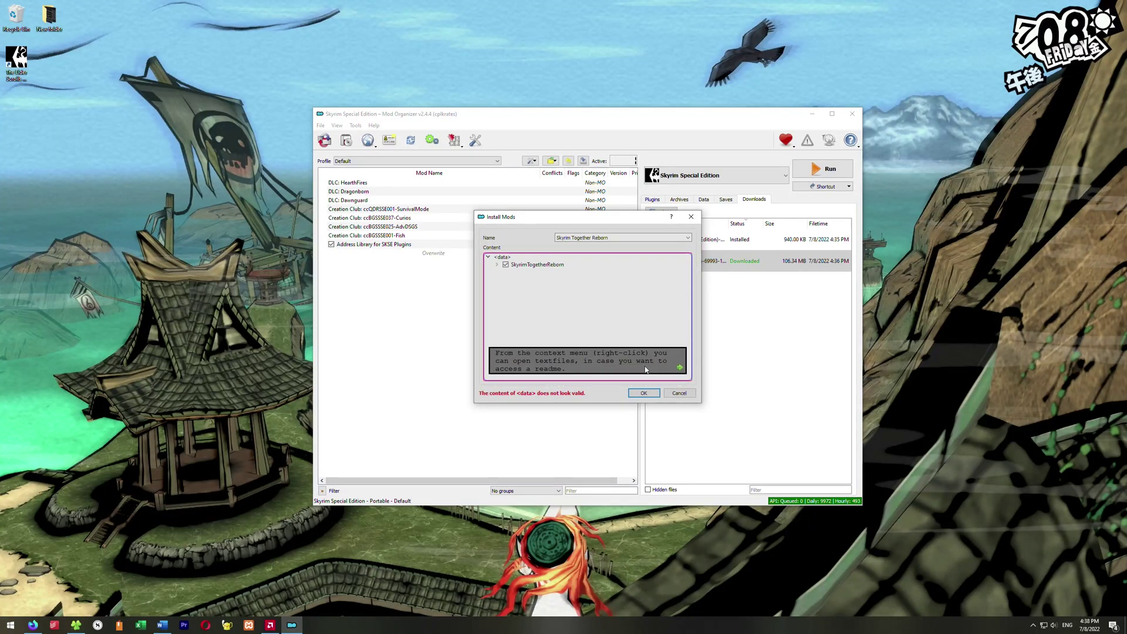
left_click(645, 369)
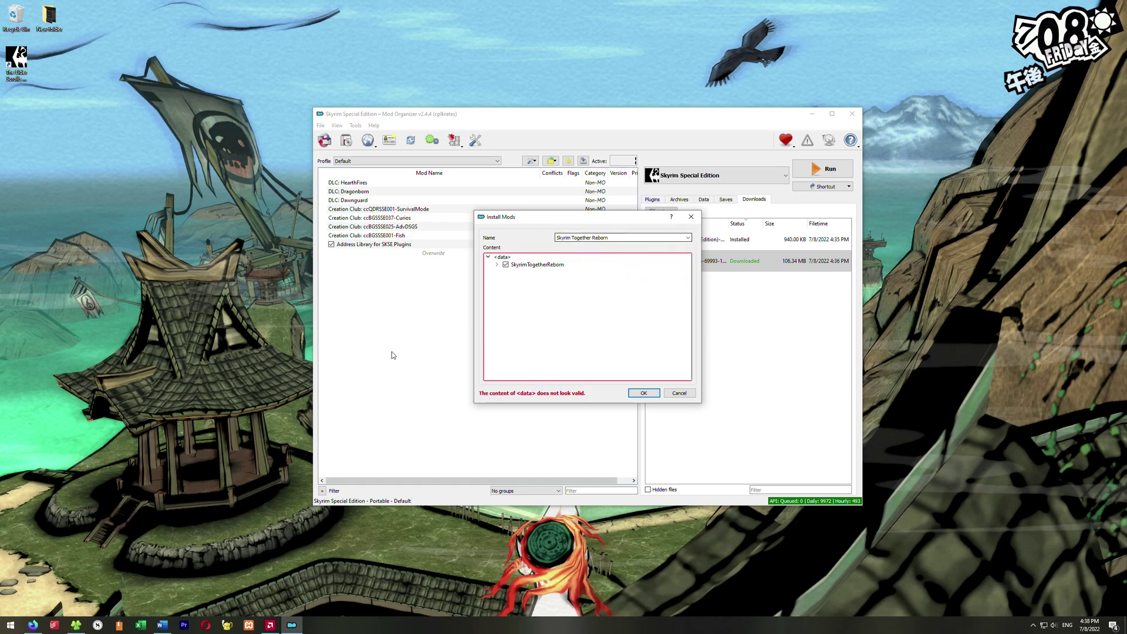
left_click(643, 393)
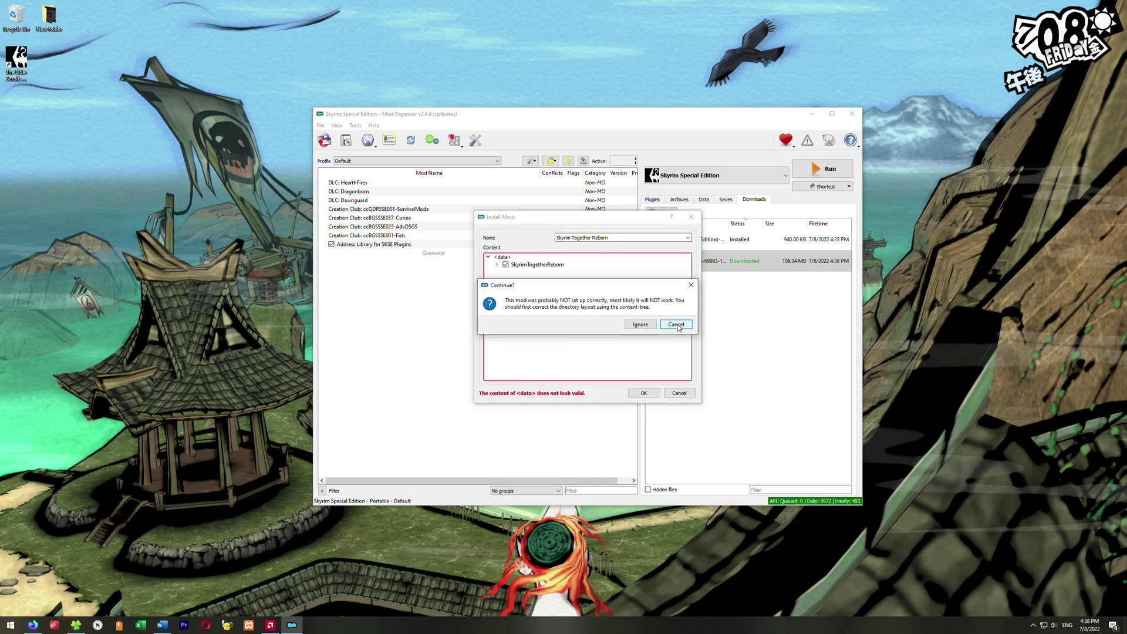
left_click(640, 325)
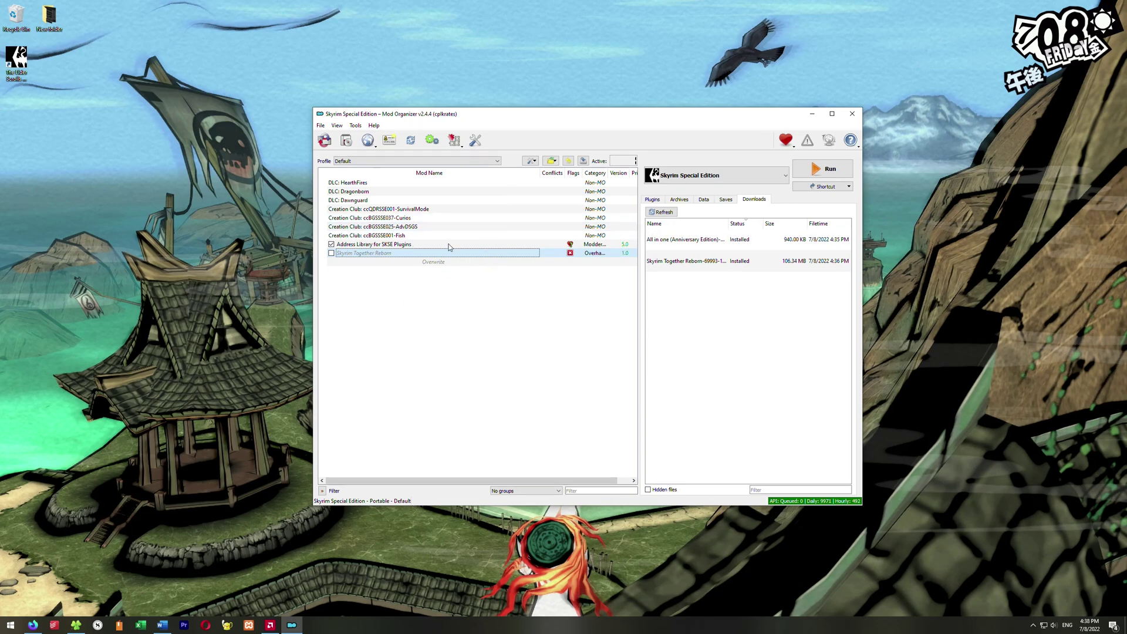
Step: Open the Mods folder, go to Skyrim Together Reborn\SkyrimTogetherReborn, copy that folder's path and close the file window
left_click(556, 161)
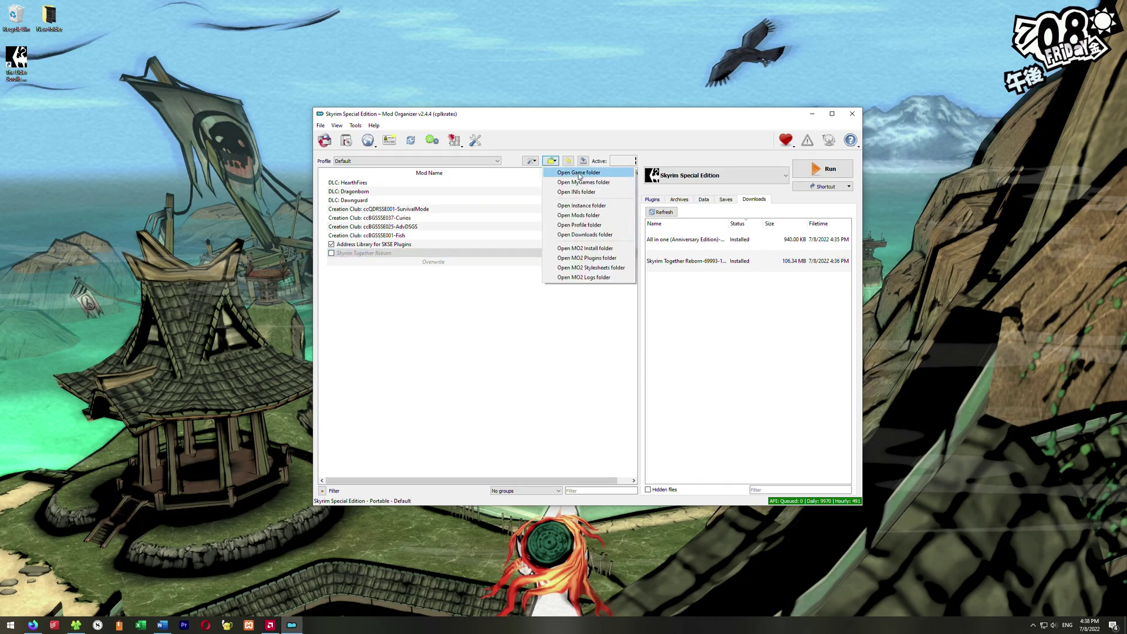
left_click(596, 216)
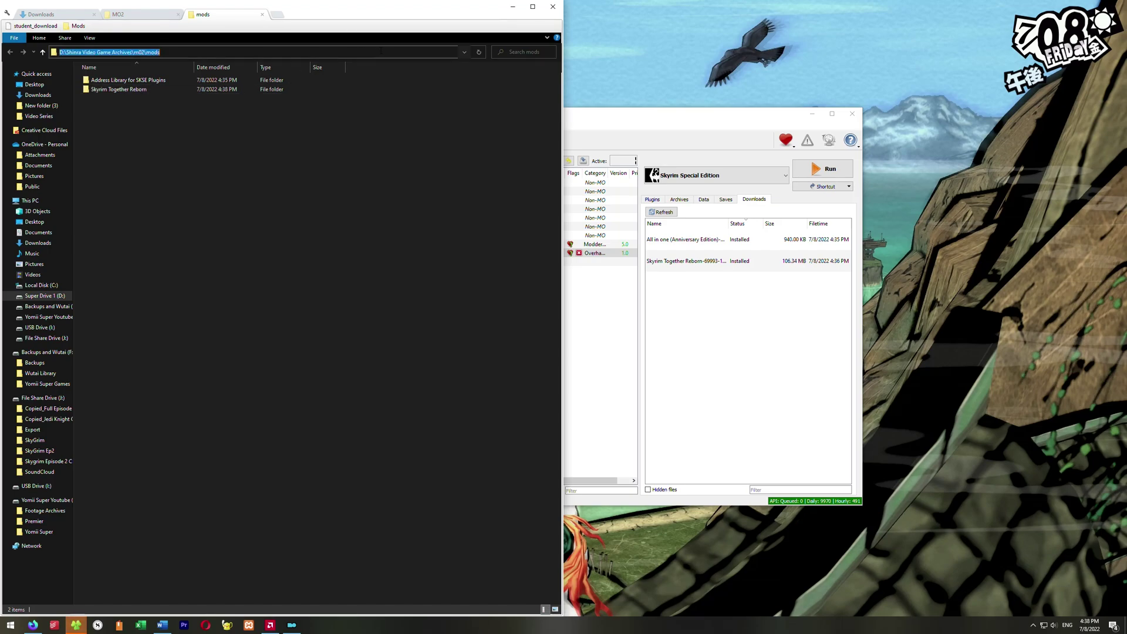
double_click(242, 91)
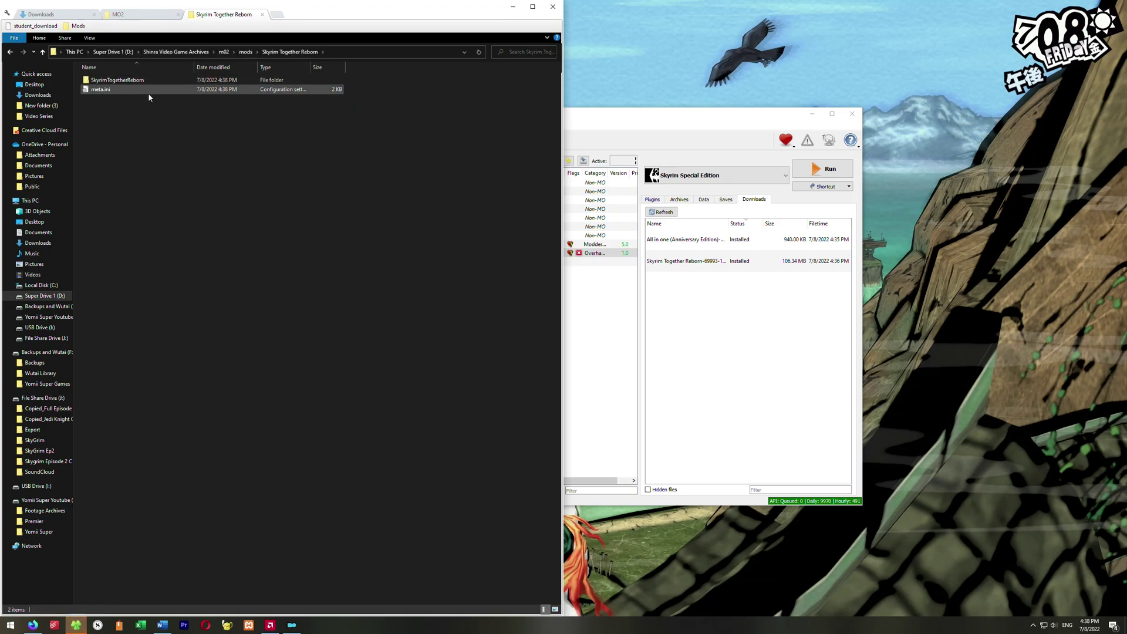
double_click(124, 79)
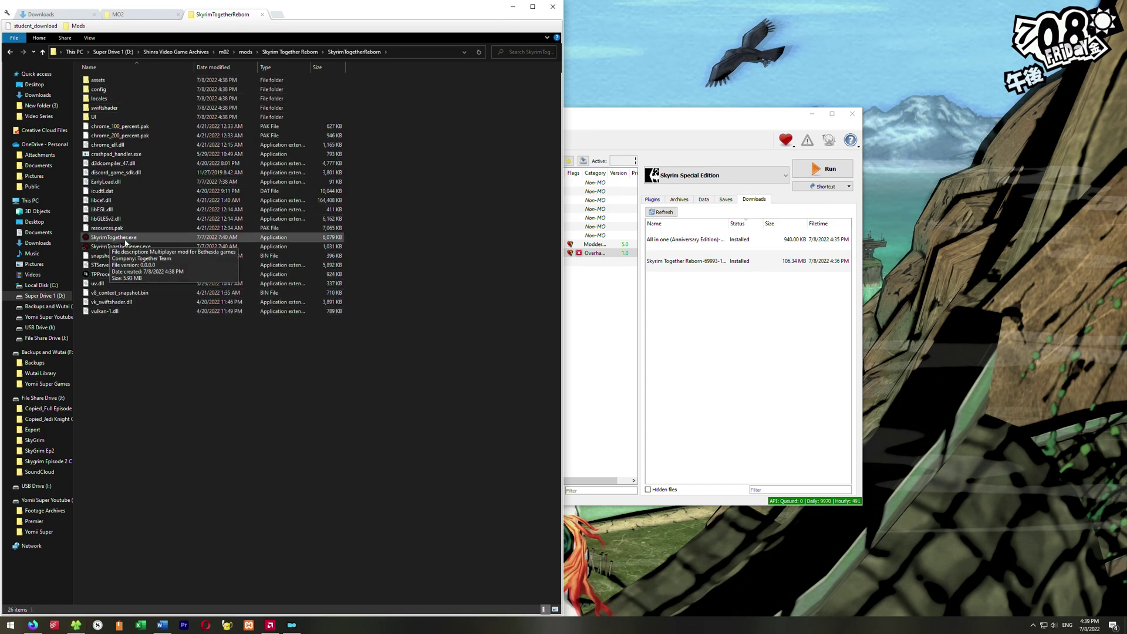
left_click(425, 55)
key("ctrl+c")
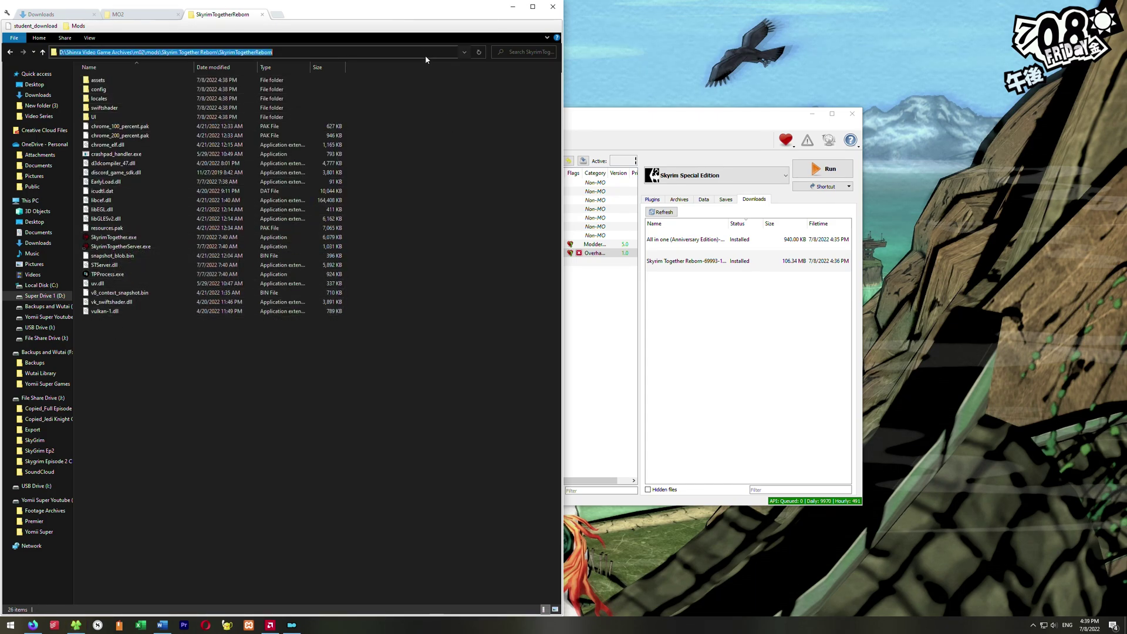
left_click(479, 133)
key("alt+F4")
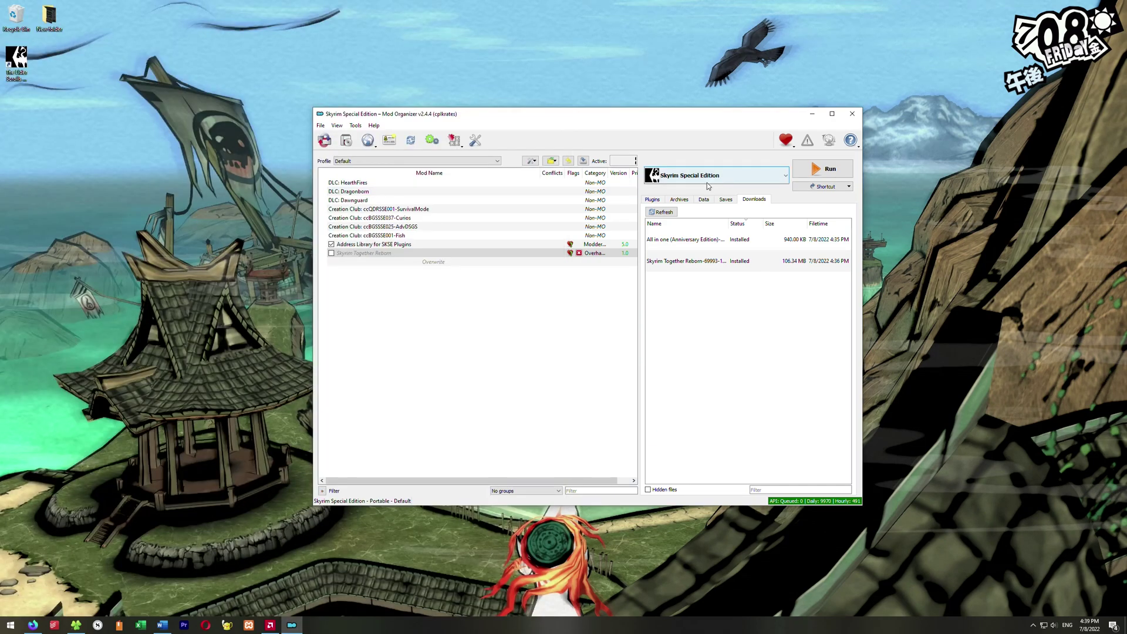
Step: Enable the Skyrim Together Reborn mod and add SkyrimTogether.exe from the copied folder path as a new executable, saving the executables list
left_click(332, 254)
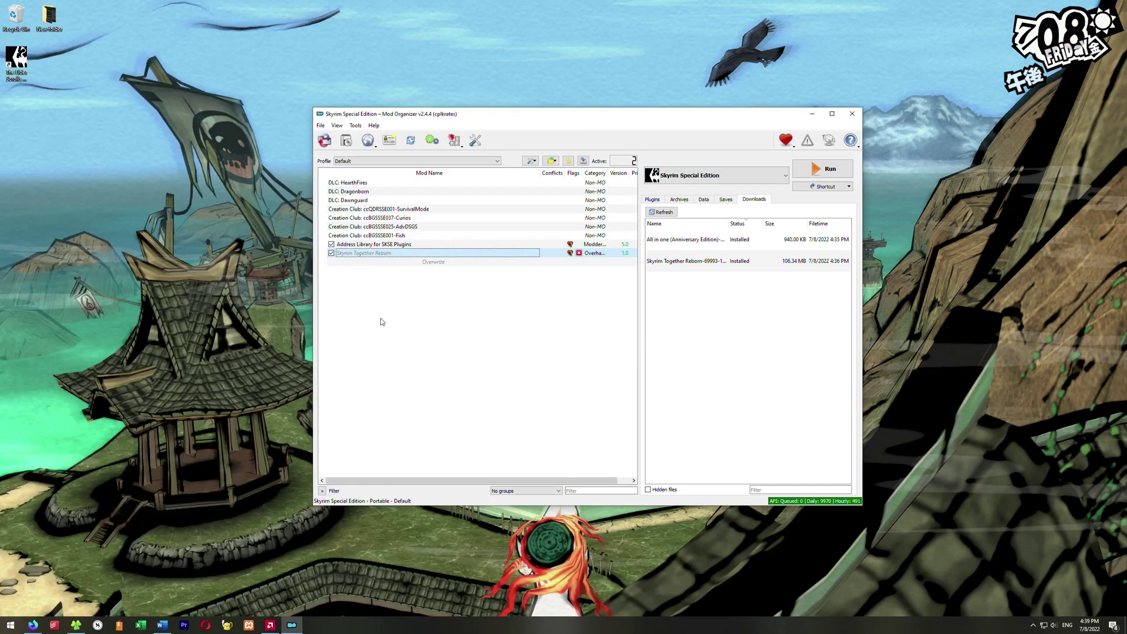
left_click(728, 181)
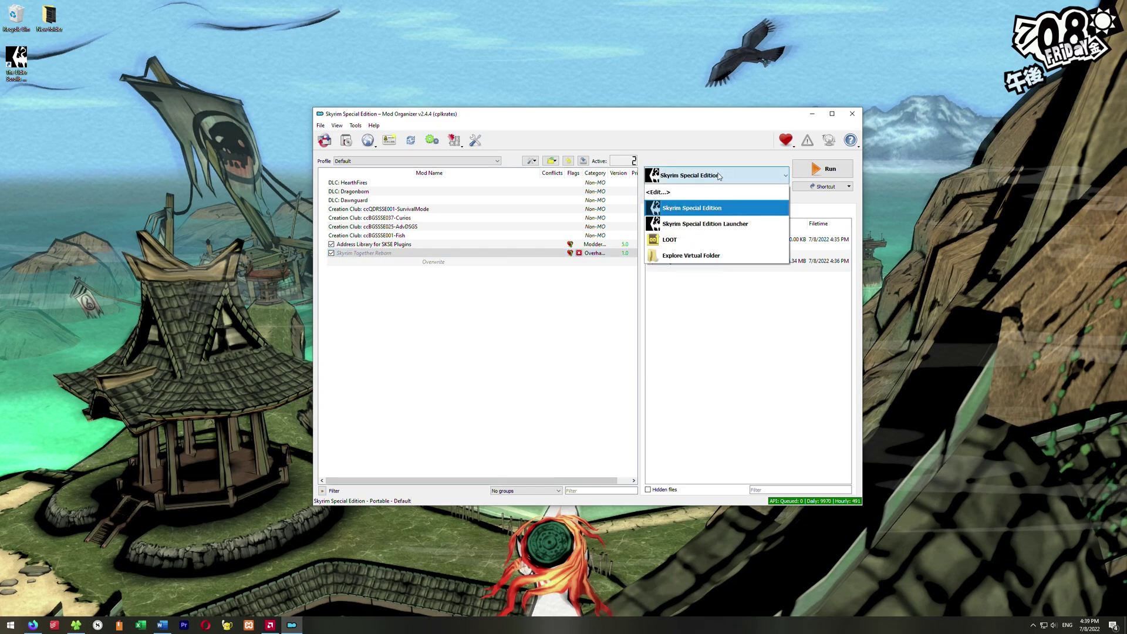
left_click(660, 194)
left_click(479, 227)
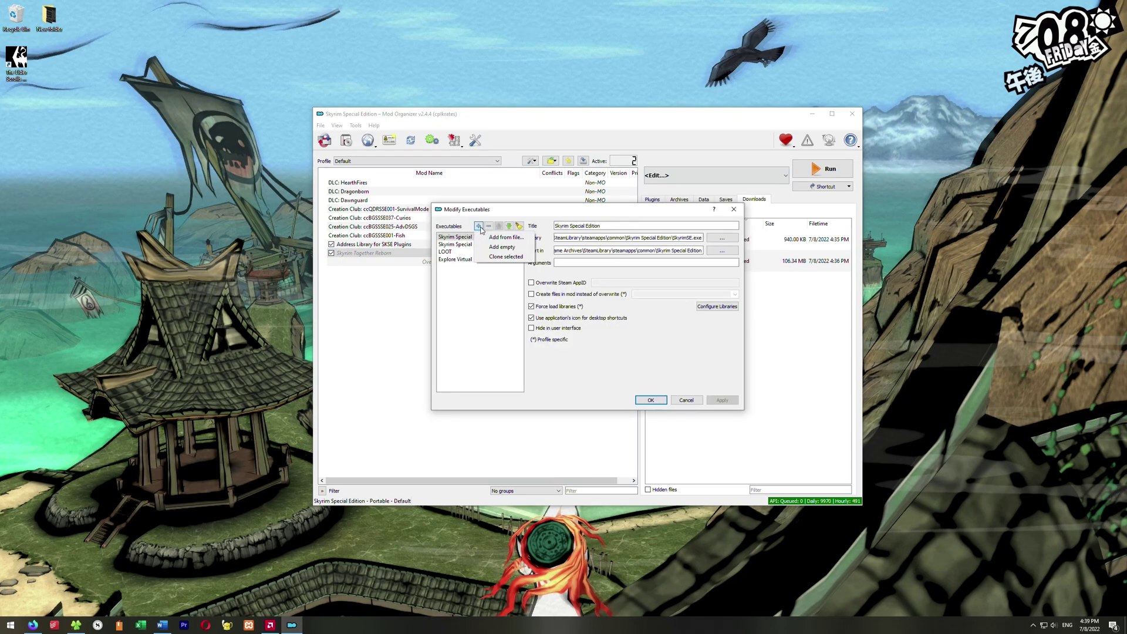
left_click(517, 243)
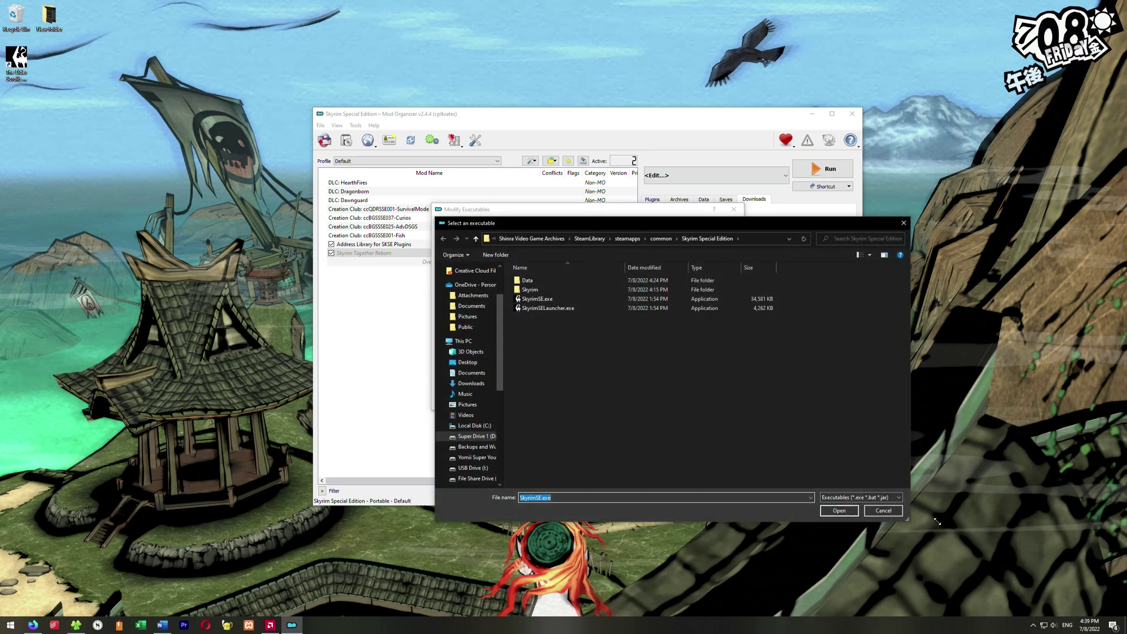
left_click(752, 239)
key("ctrl+v")
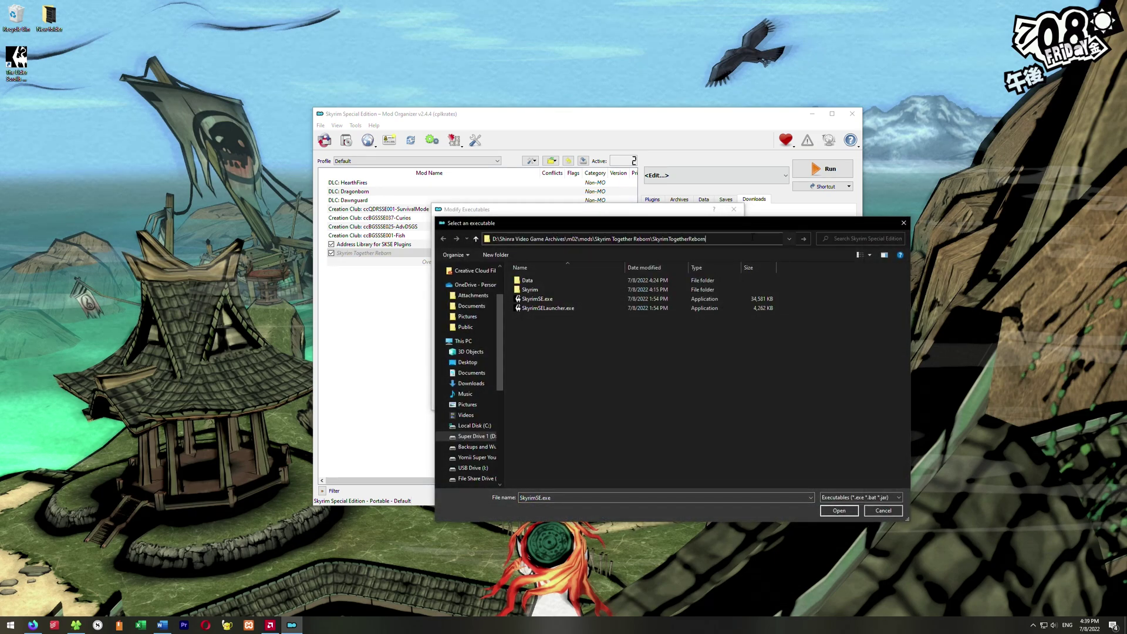
key("Return")
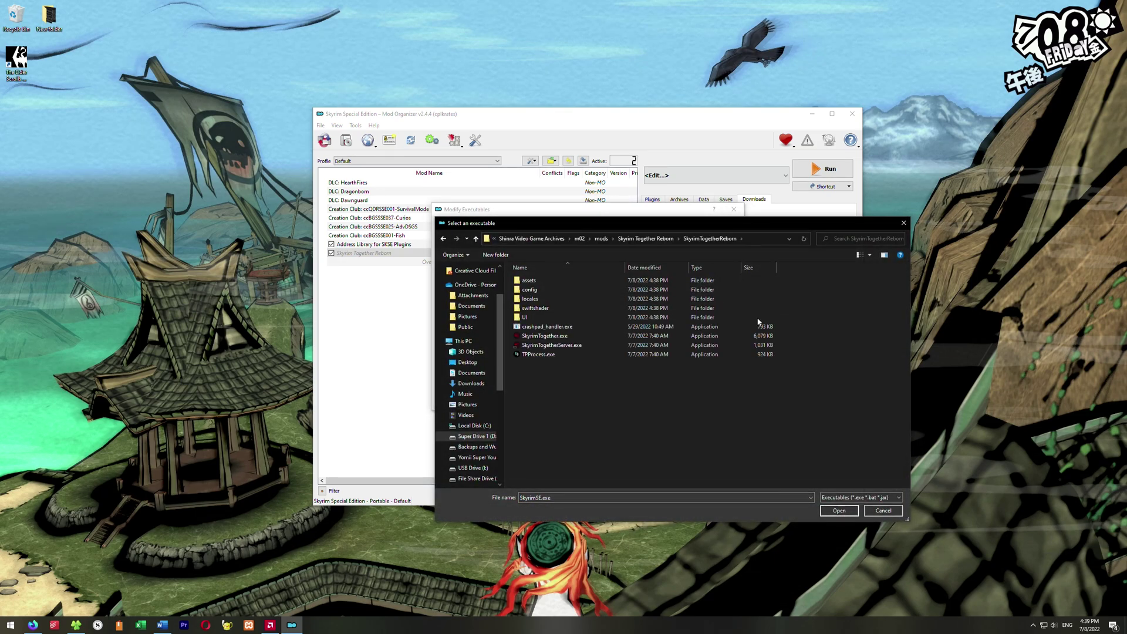
left_click(559, 338)
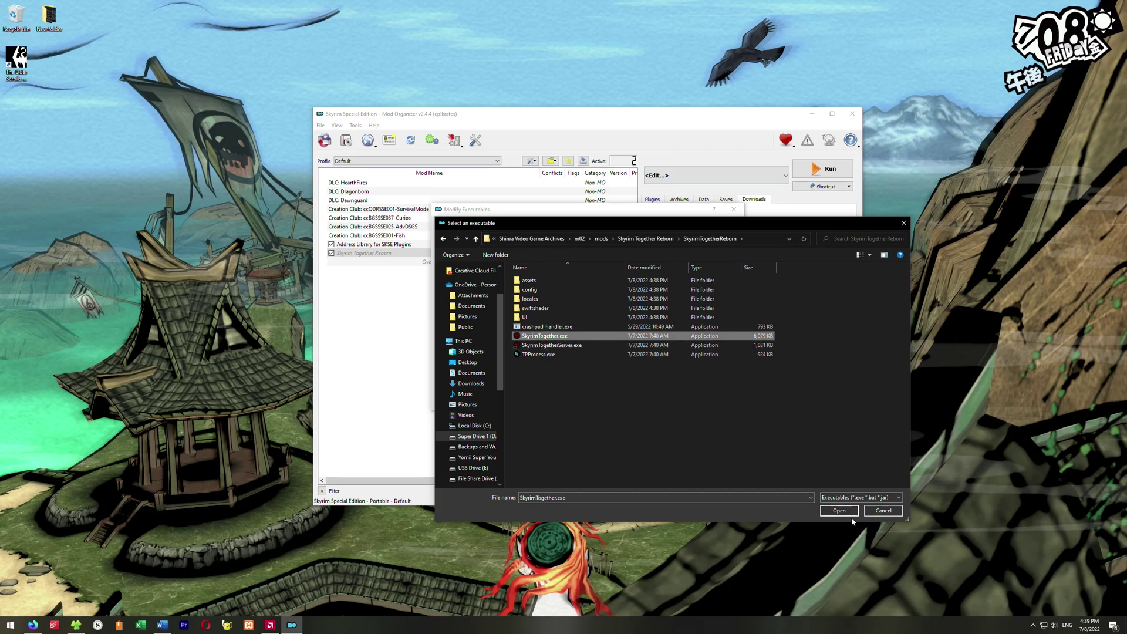
left_click(839, 511)
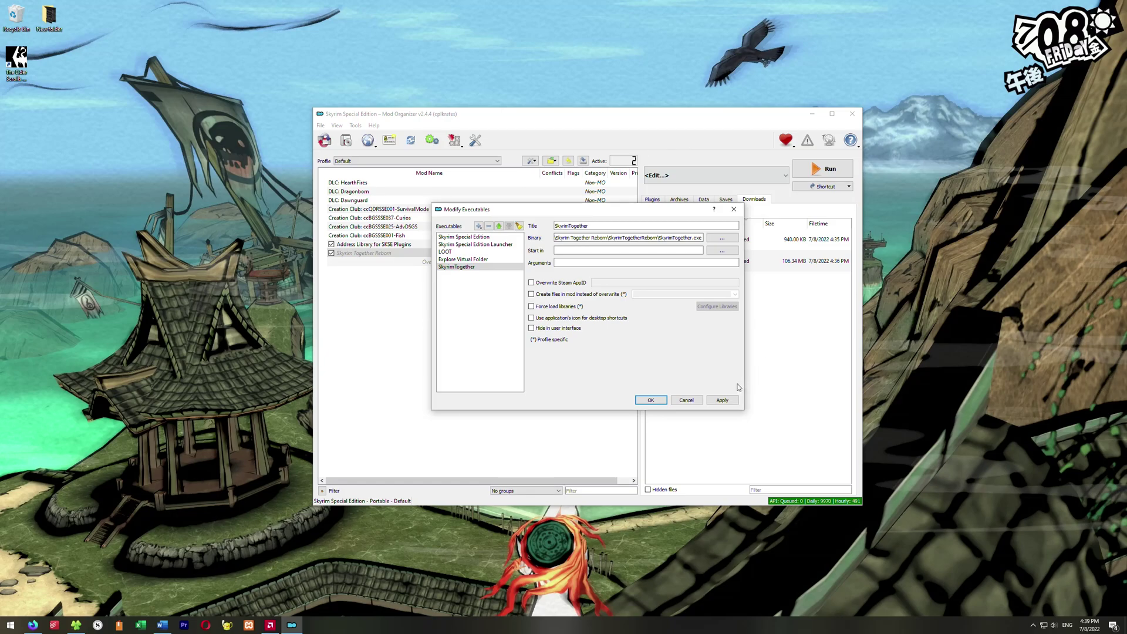
left_click(723, 402)
key("Return")
Step: Run the SkyrimTogether executable and choose SkyrimSE.exe in the Skyrim Special Edition folder as the game executable
left_click(716, 175)
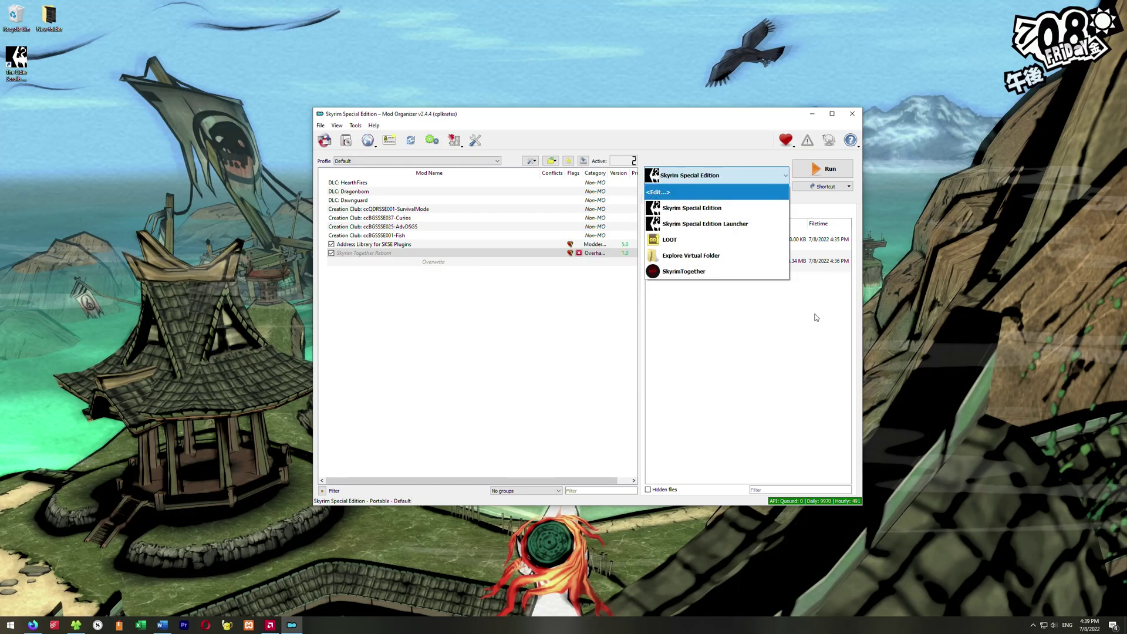
left_click(682, 272)
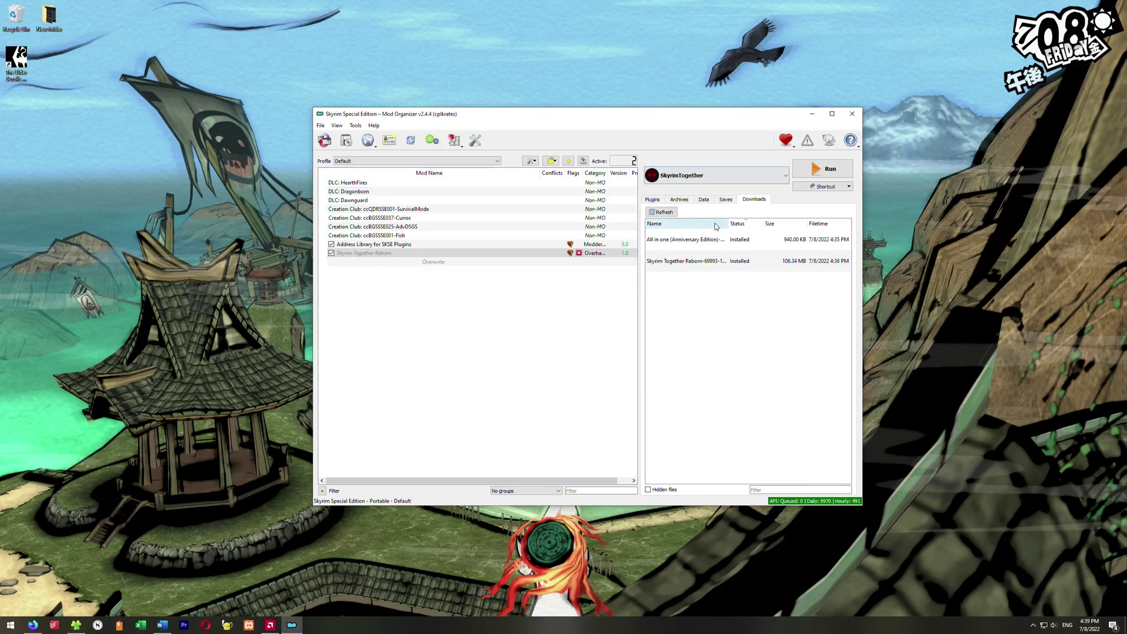
left_click(821, 170)
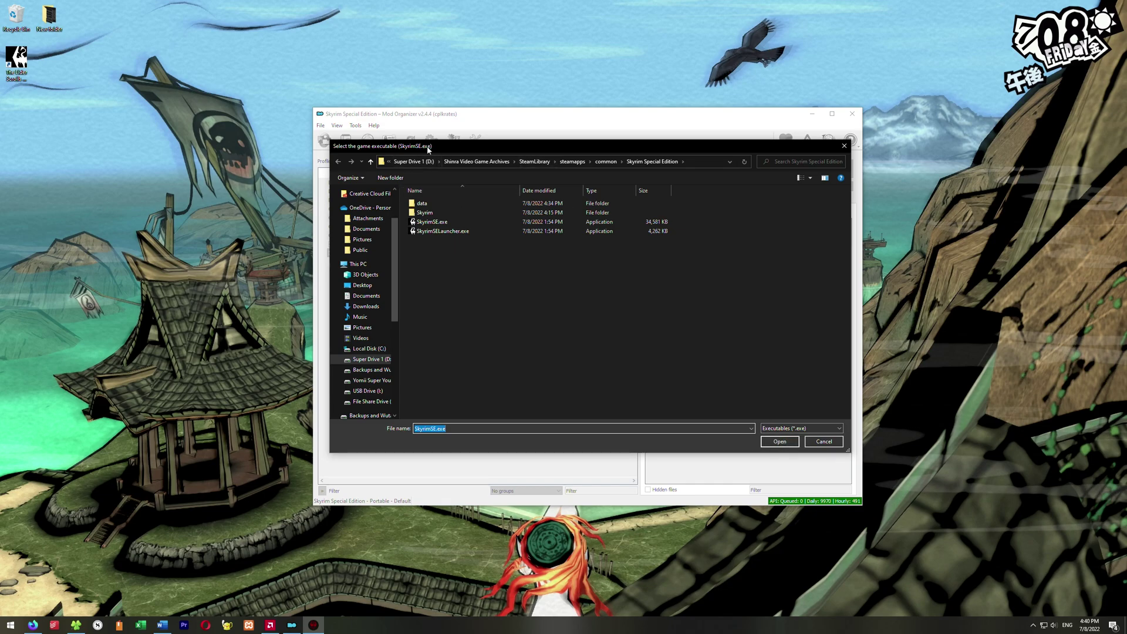
left_click(543, 364)
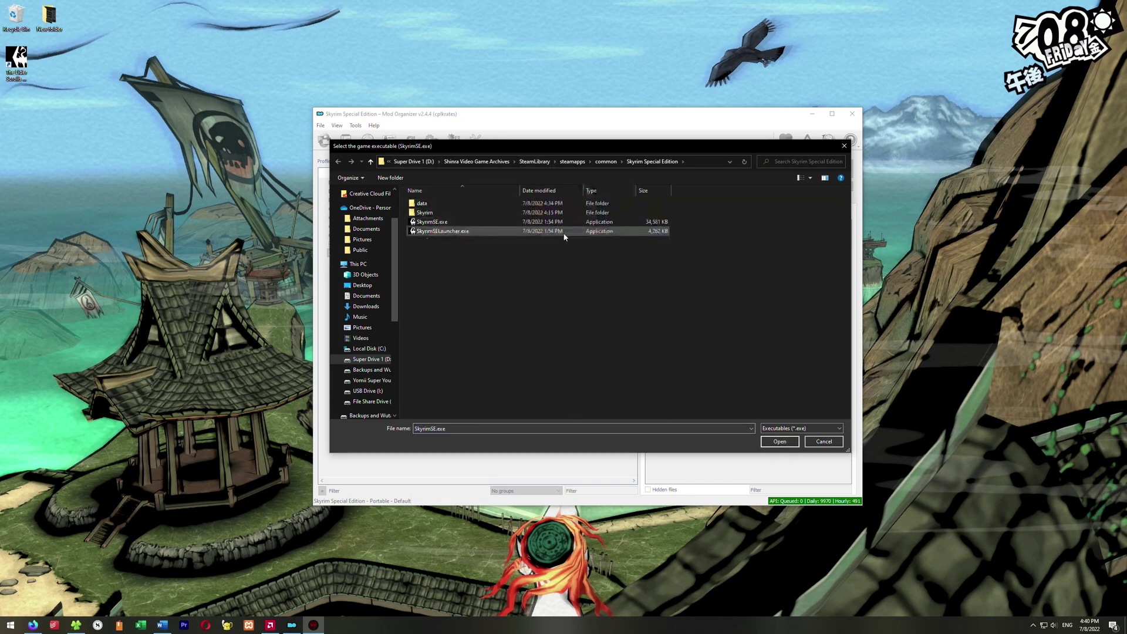
left_click(452, 223)
left_click(780, 441)
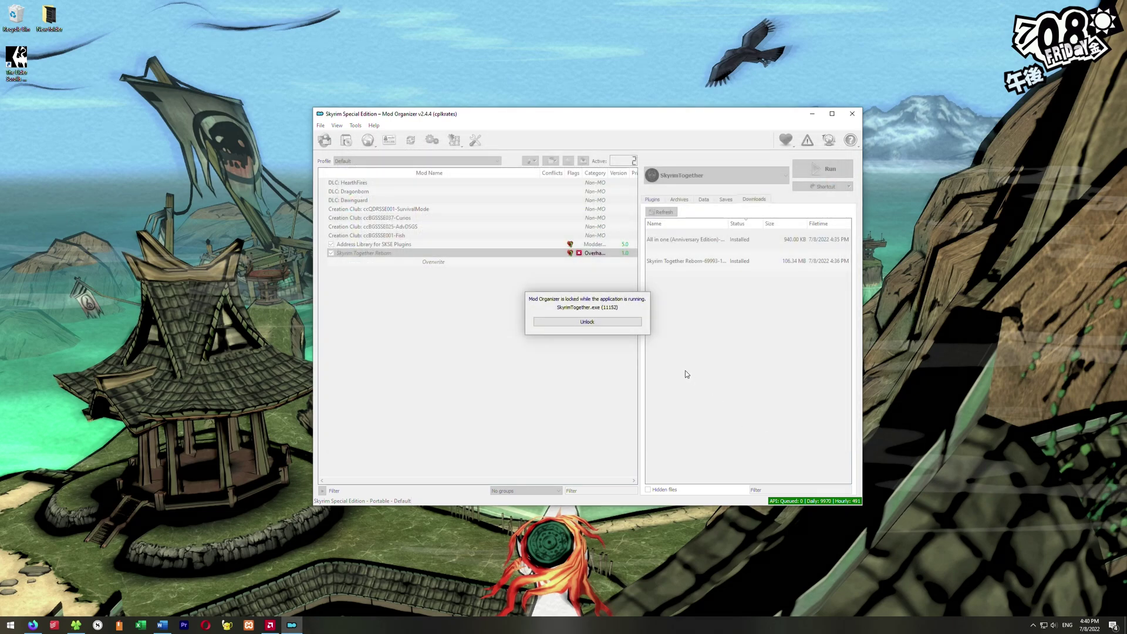